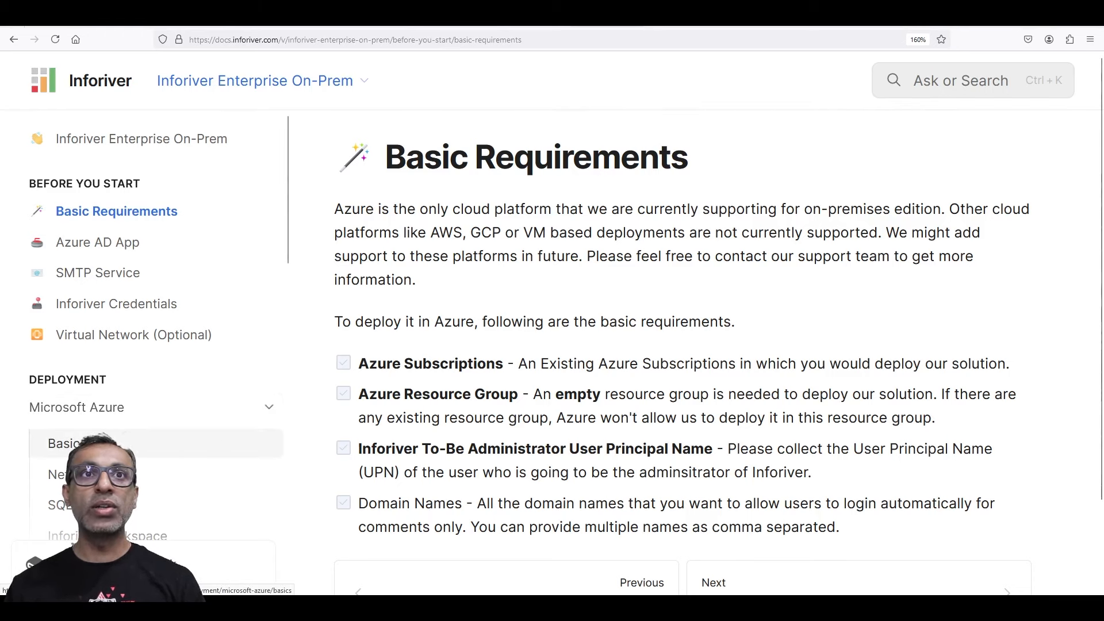
Open the Basics page of the Microsoft Azure deployment section in the Inforiver documentation and look through its content
left_click(102, 441)
scroll(451, 389, "down", 2)
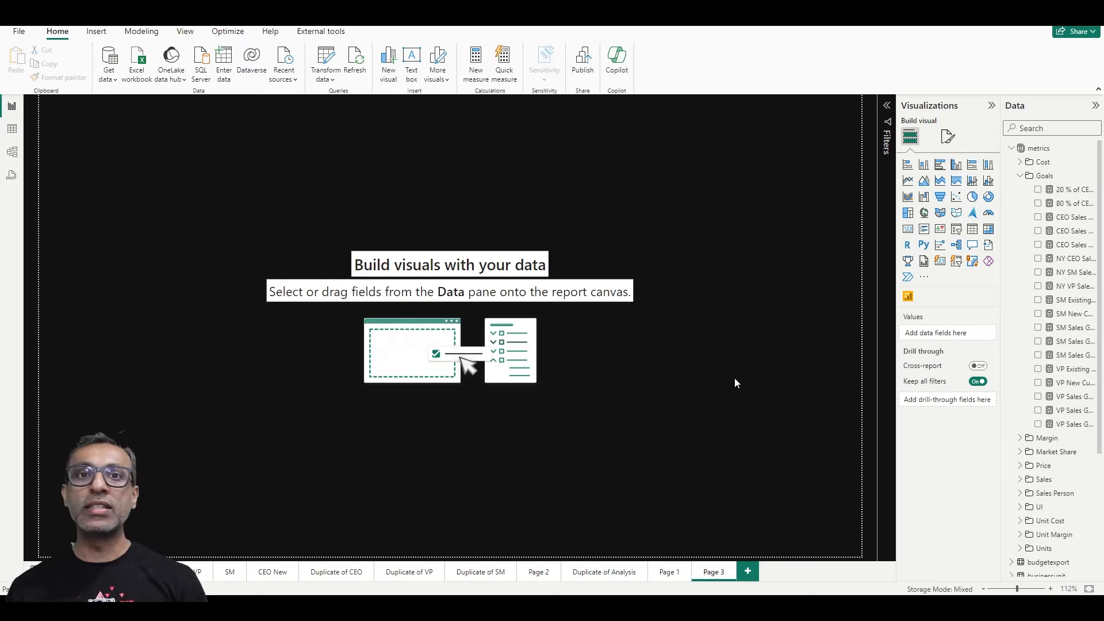
In Power BI Desktop, add an Inforiver Enterprise visual to the blank page and put Year from the date table in it
left_click(908, 296)
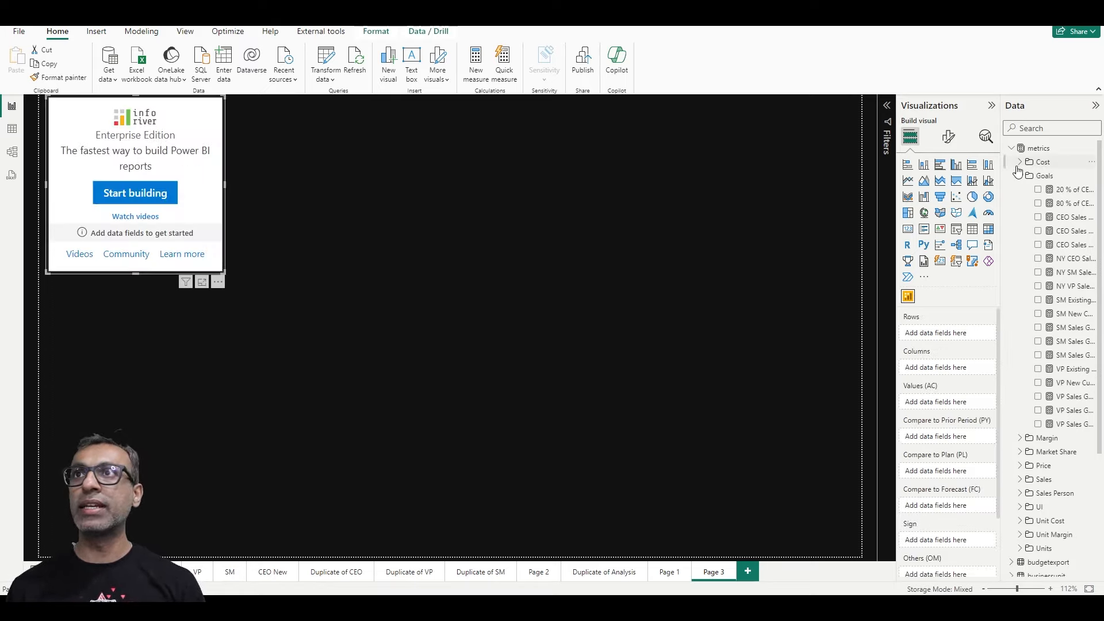
left_click(1011, 149)
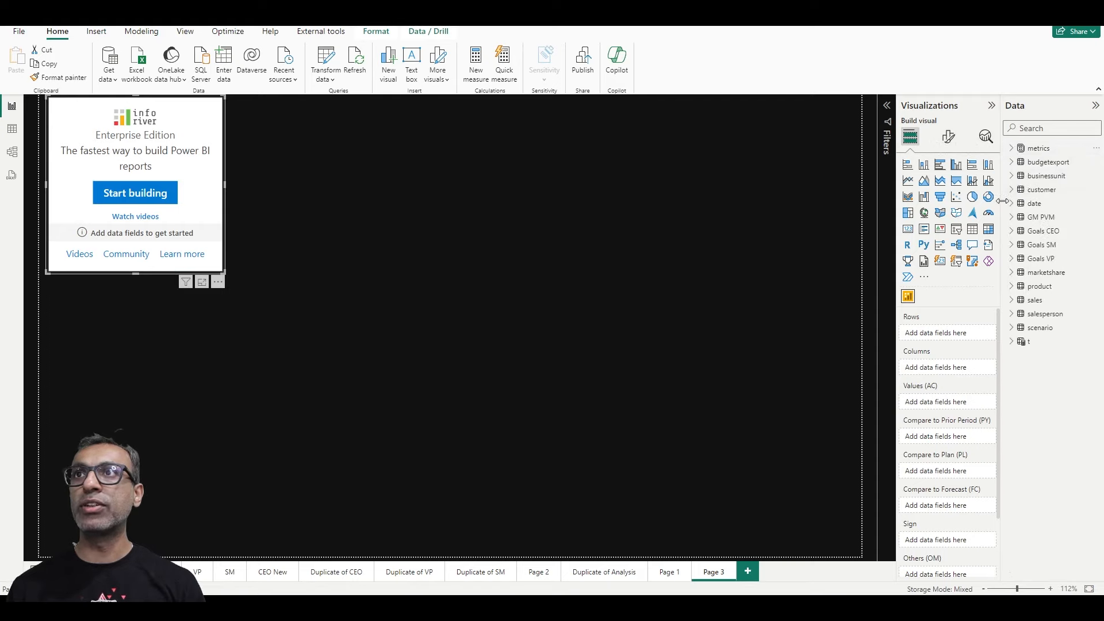
left_click(1011, 203)
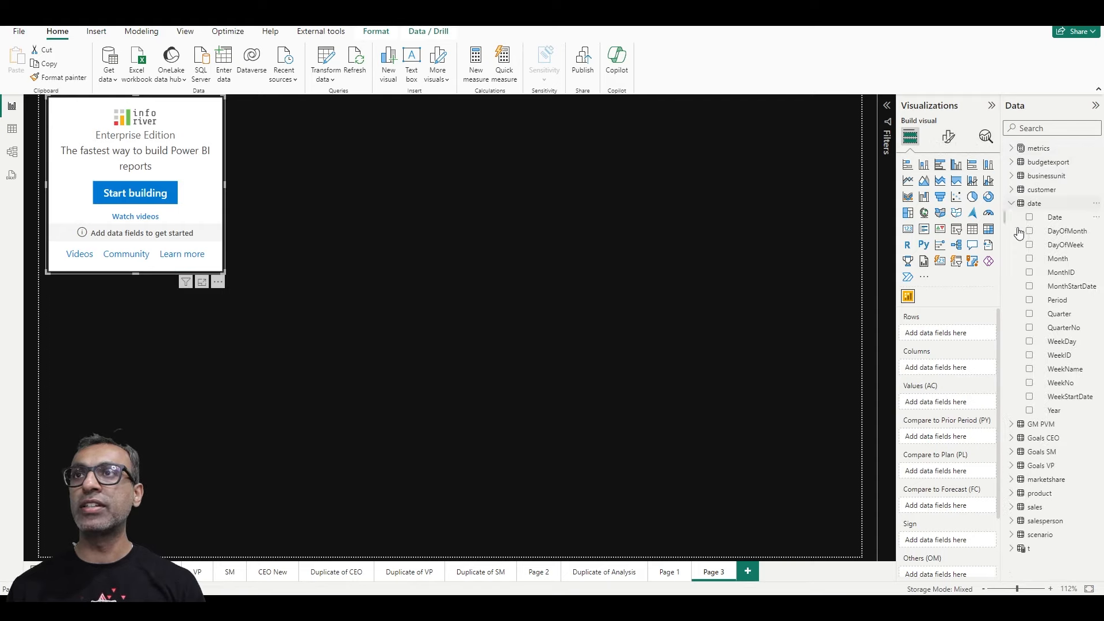
left_click(1031, 416)
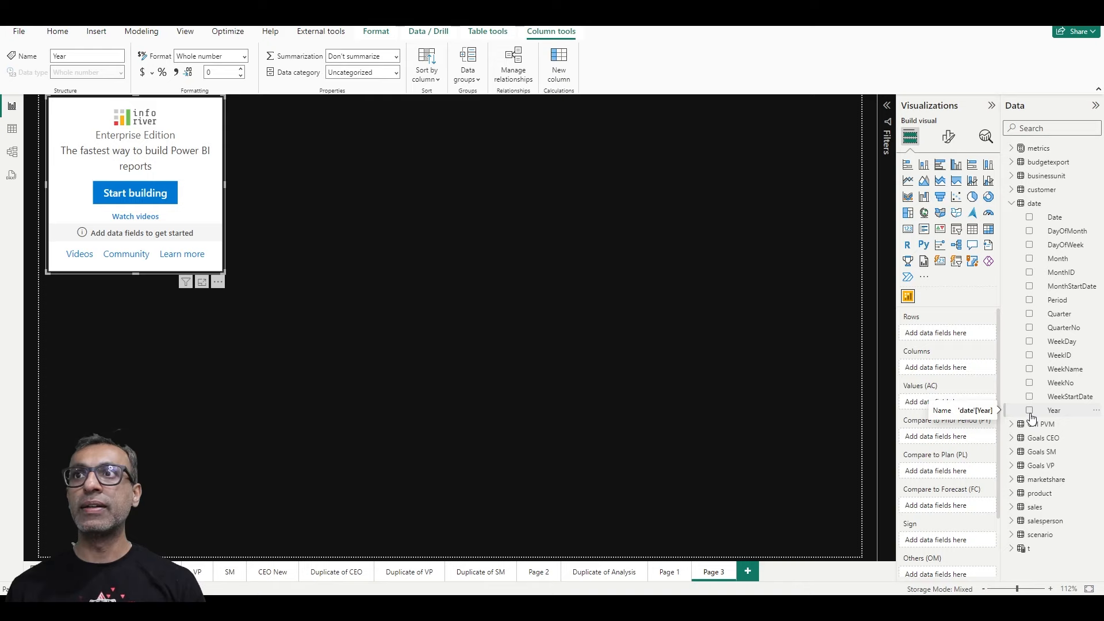
left_click(1030, 411)
left_click(1011, 204)
Add BusinessUnitID and BusinessUnitName from the businessunit table to the visual
left_click(1012, 175)
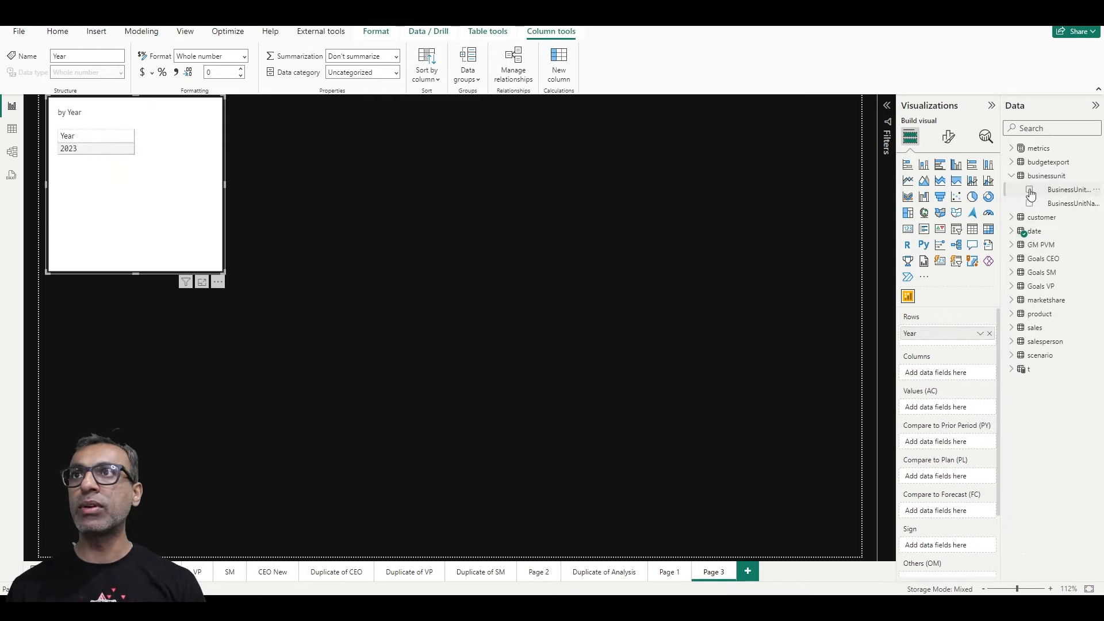
left_click(1029, 189)
left_click(1030, 203)
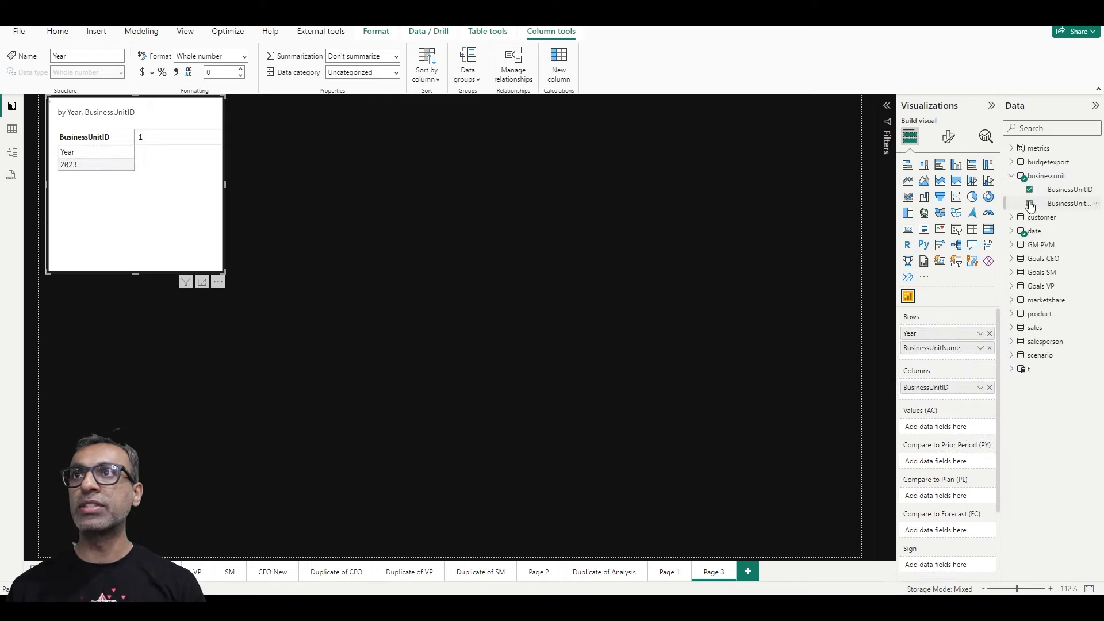
left_click(1012, 176)
Add SalesPersonID from the salesperson table and enlarge the visual over roughly half of the canvas
left_click(1012, 313)
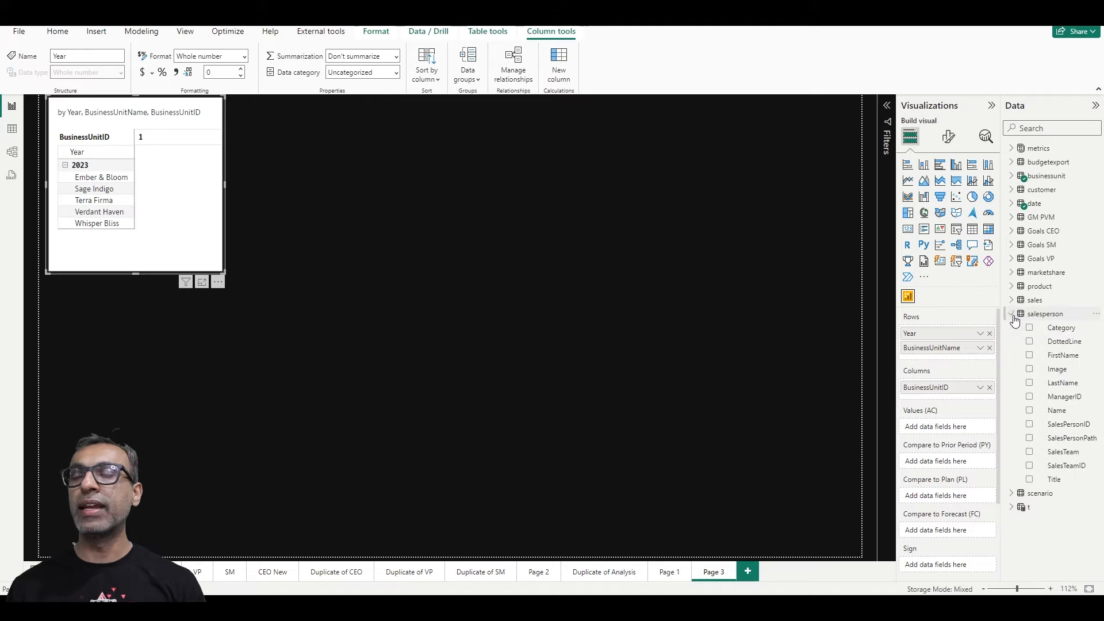
left_click(1029, 425)
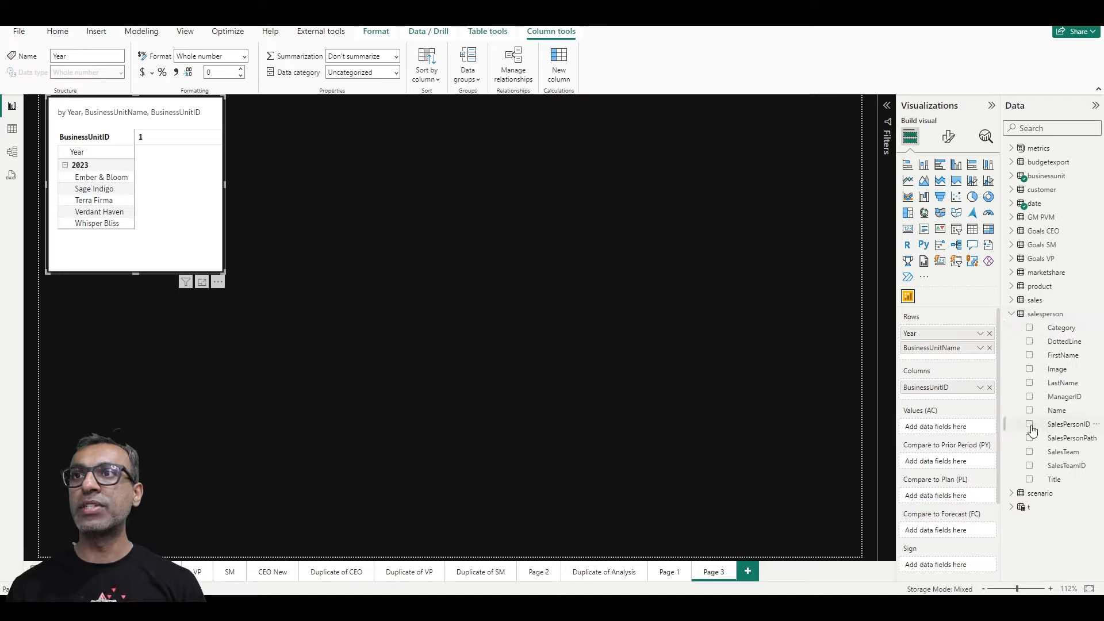
left_click(1011, 315)
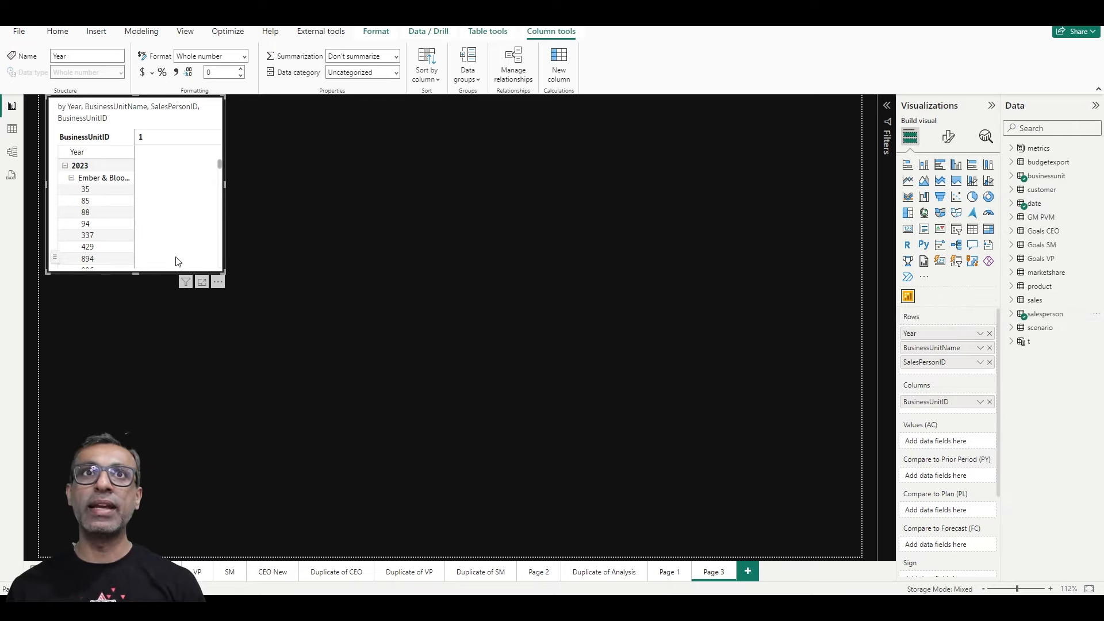
left_click_drag(221, 274, 380, 451)
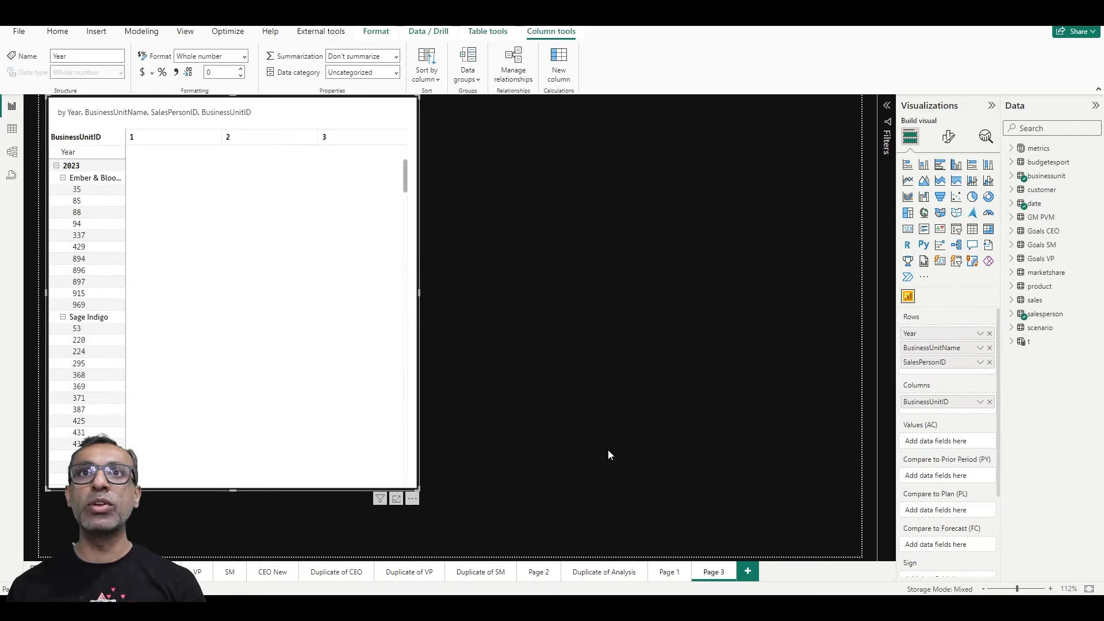
Add the Sales measure from the Sales folder of the metrics table as values and make the visual slightly larger
left_click(1012, 149)
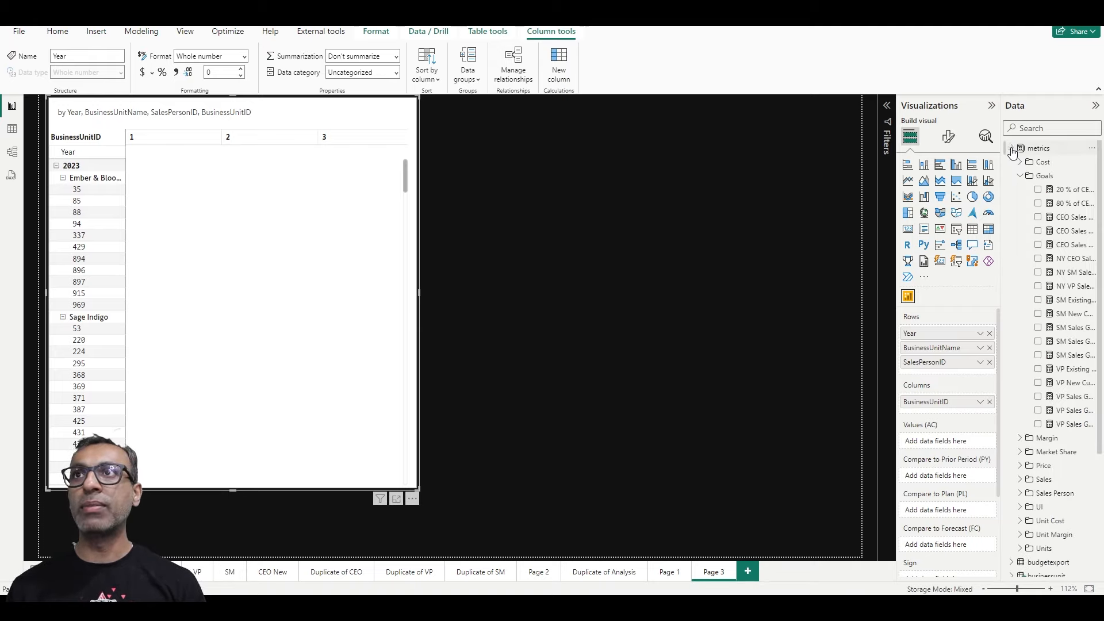
left_click(1020, 176)
left_click(1026, 232)
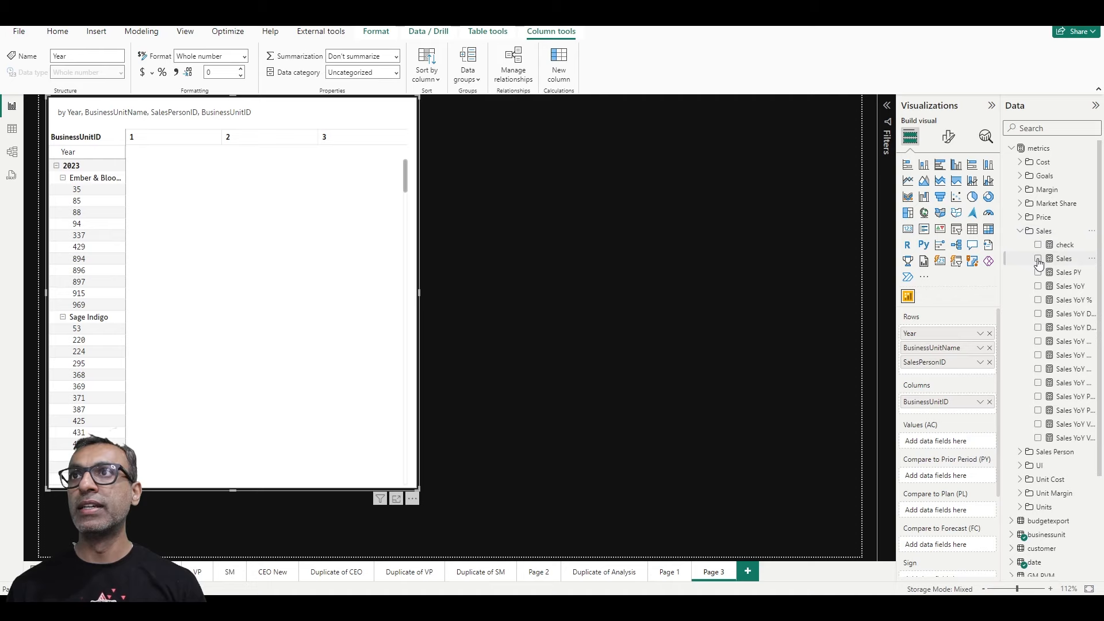
left_click(1037, 259)
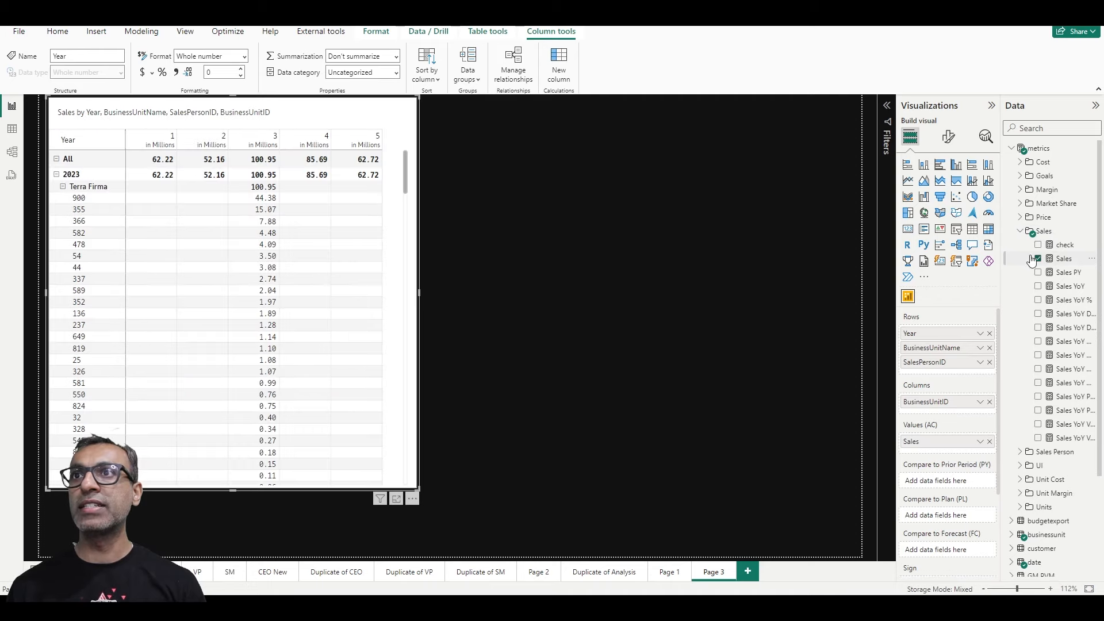
left_click(1012, 148)
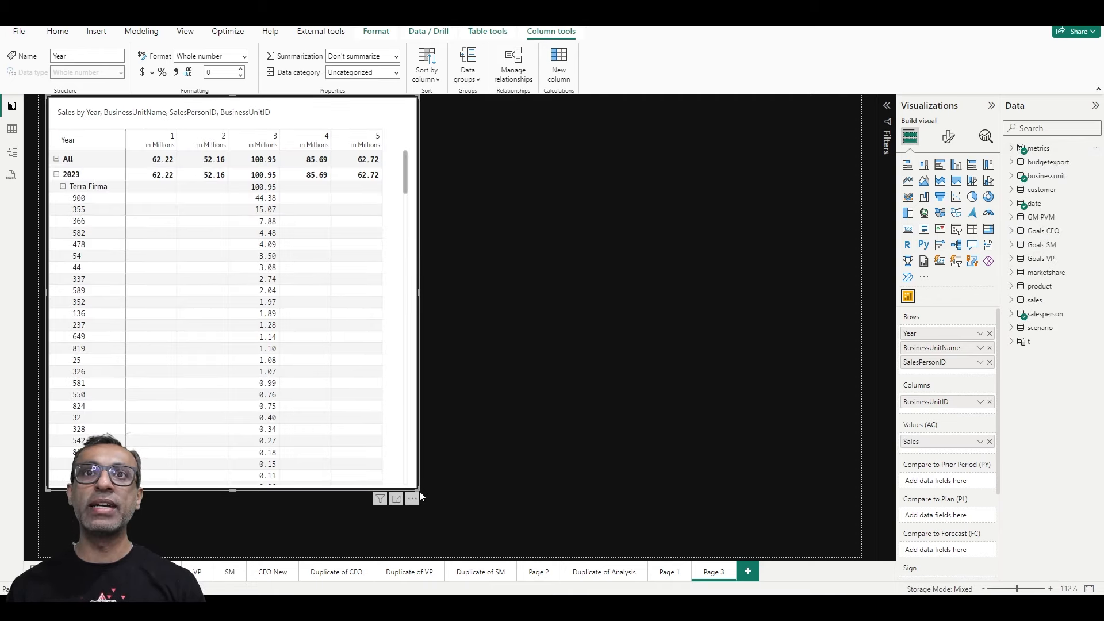
left_click_drag(419, 489, 471, 500)
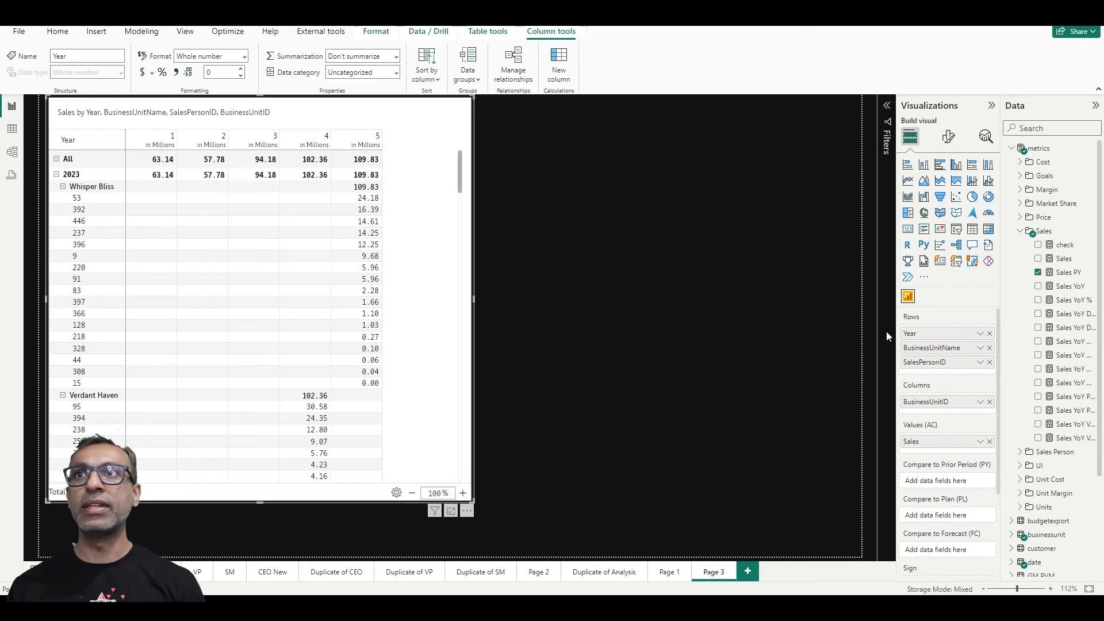
Move BusinessUnitID from the columns to the rows directly below Year, and open the visual in focus mode
left_click_drag(943, 402, 949, 350)
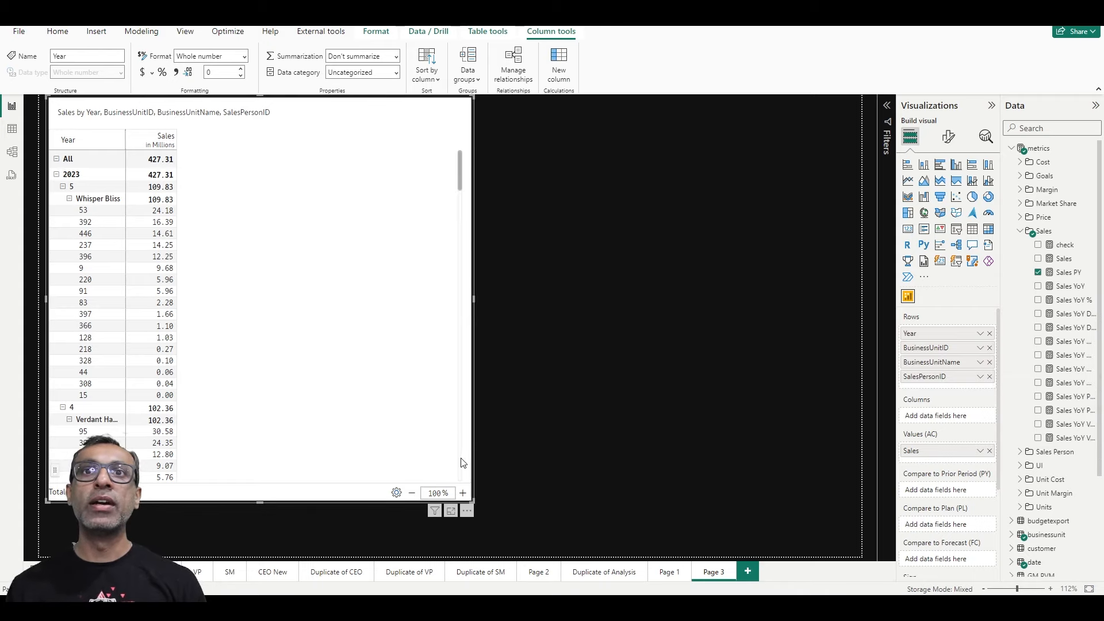
left_click(451, 511)
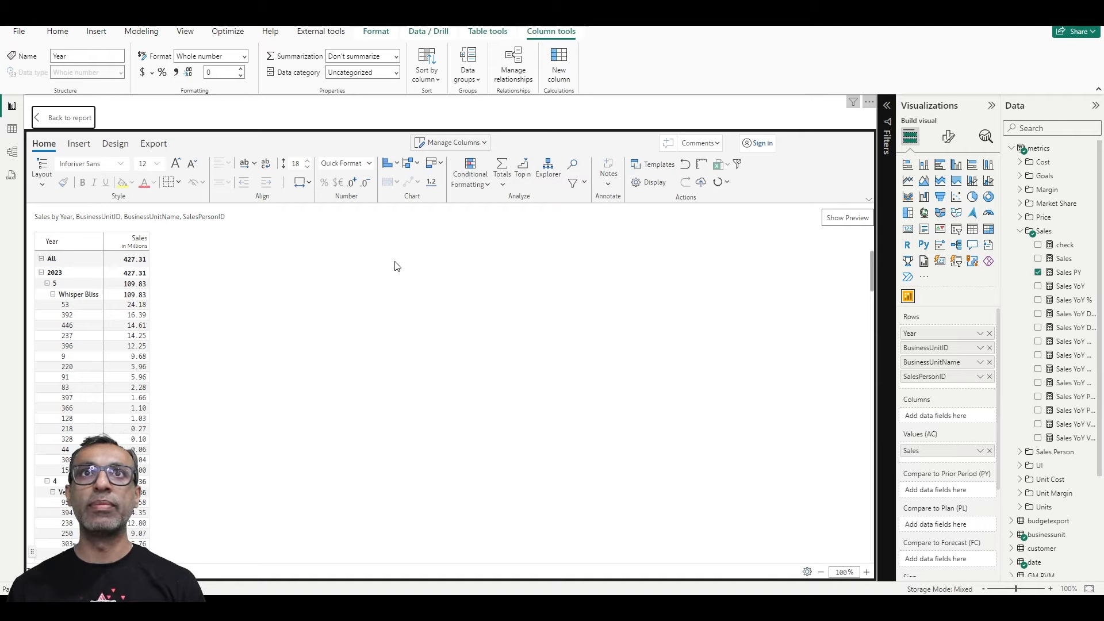
left_click(154, 143)
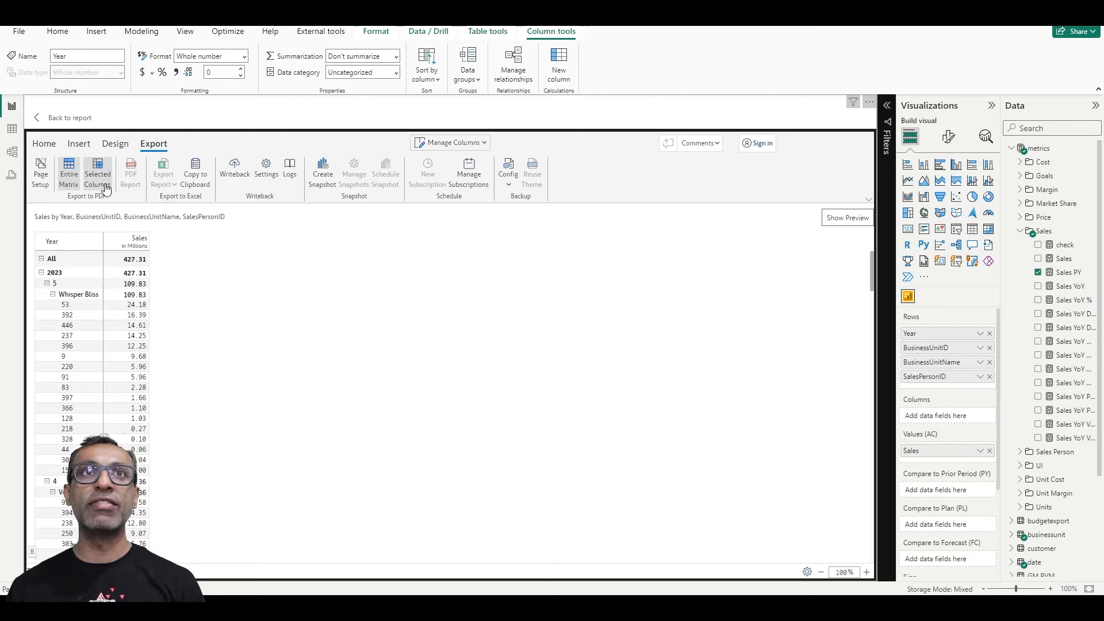
left_click(45, 144)
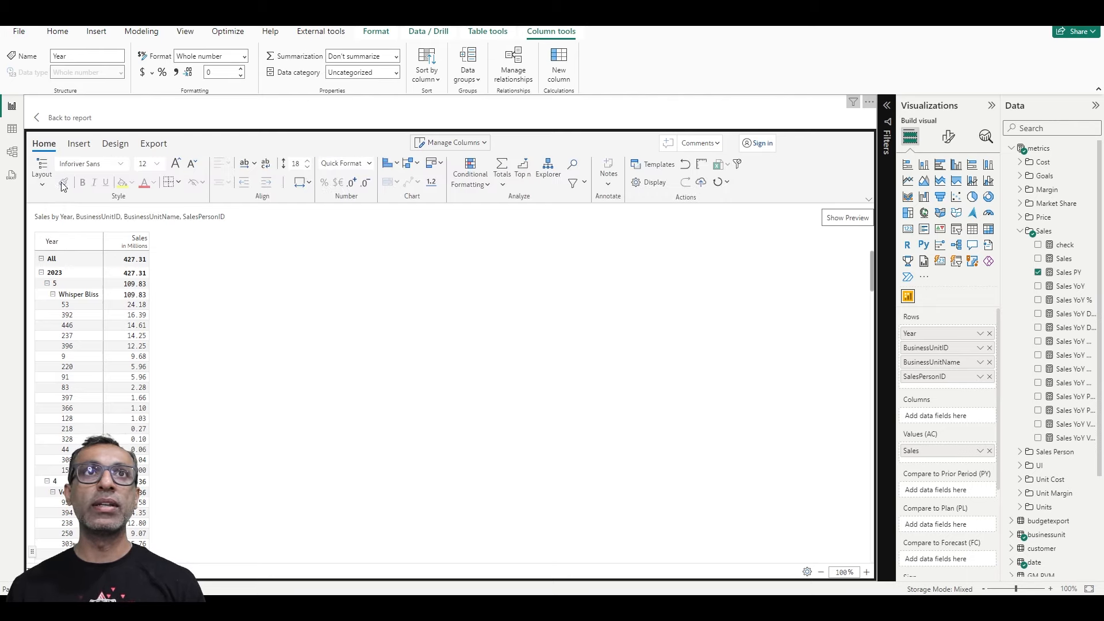
Try the Outline and Table row layouts, and set the matrix layout to Stepped
left_click(42, 180)
left_click(58, 219)
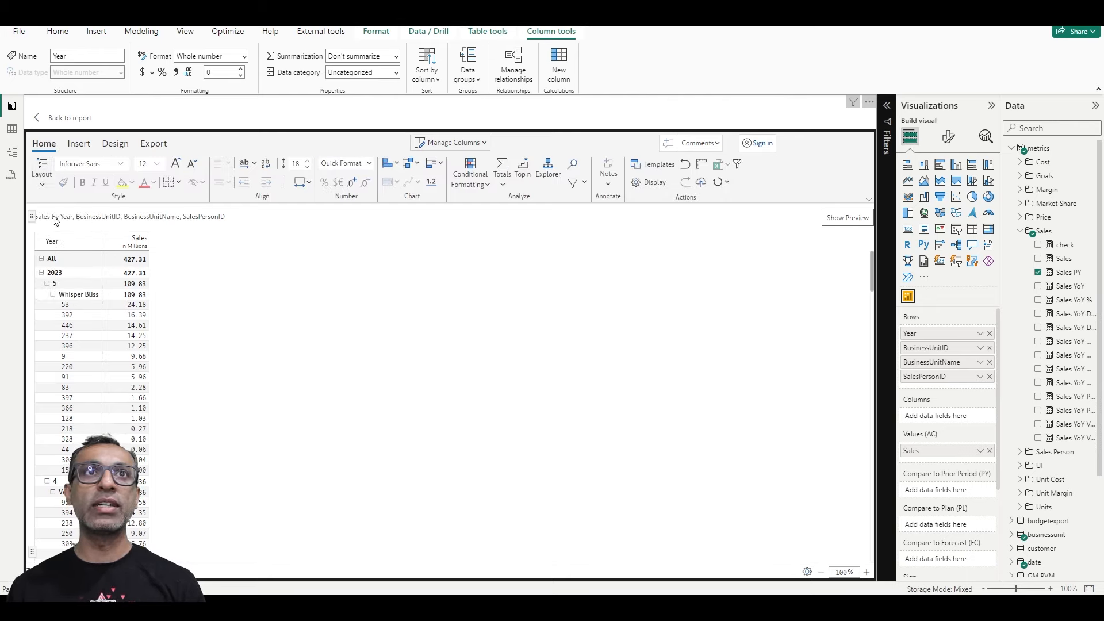
left_click(44, 184)
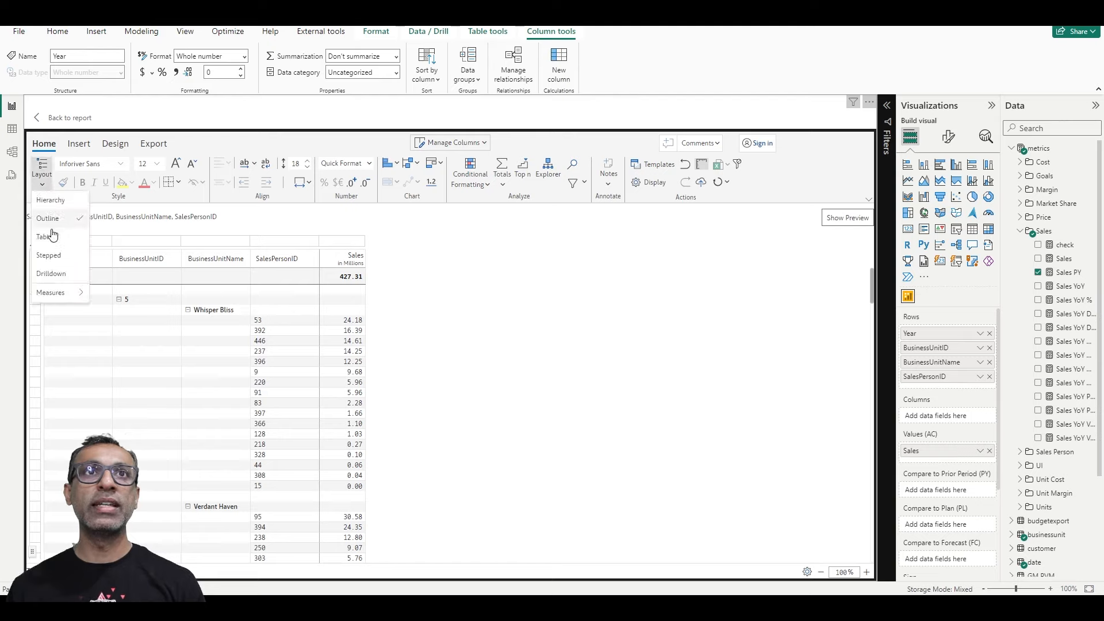
left_click(44, 237)
left_click(42, 181)
left_click(52, 254)
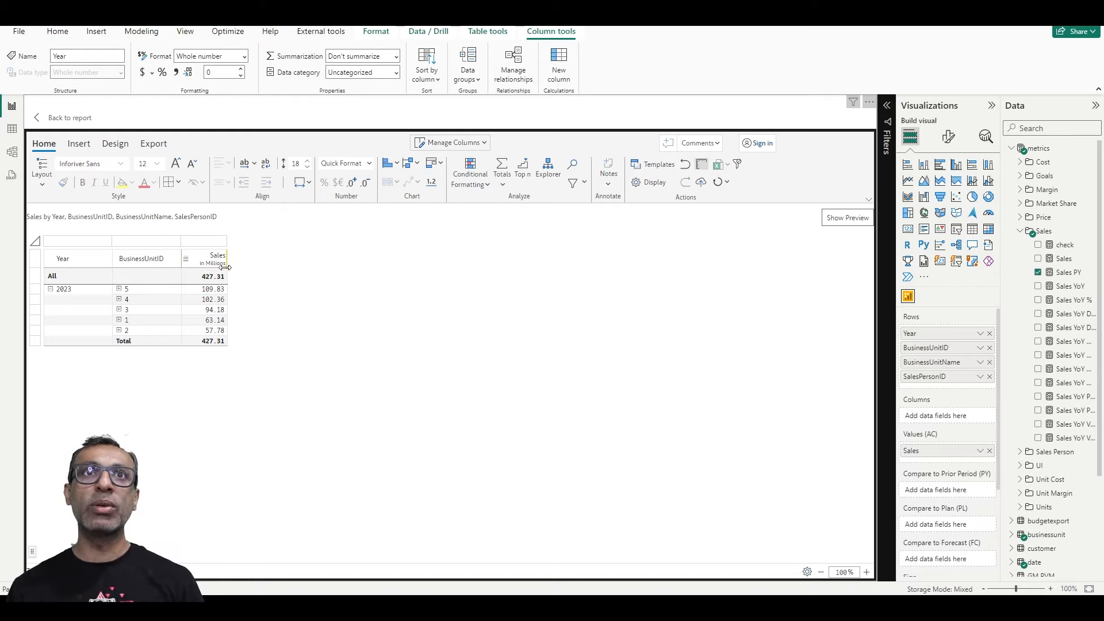
Hide the BusinessUnitID, Year and SalesPersonID columns so that only BusinessUnitName and Sales are displayed
left_click(454, 145)
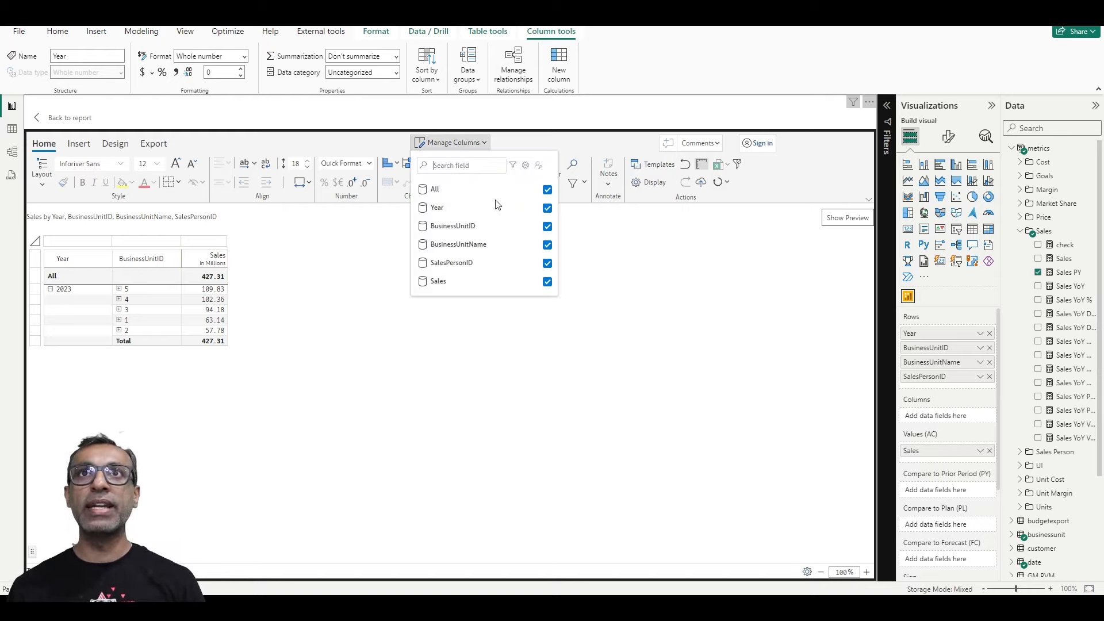
left_click(547, 228)
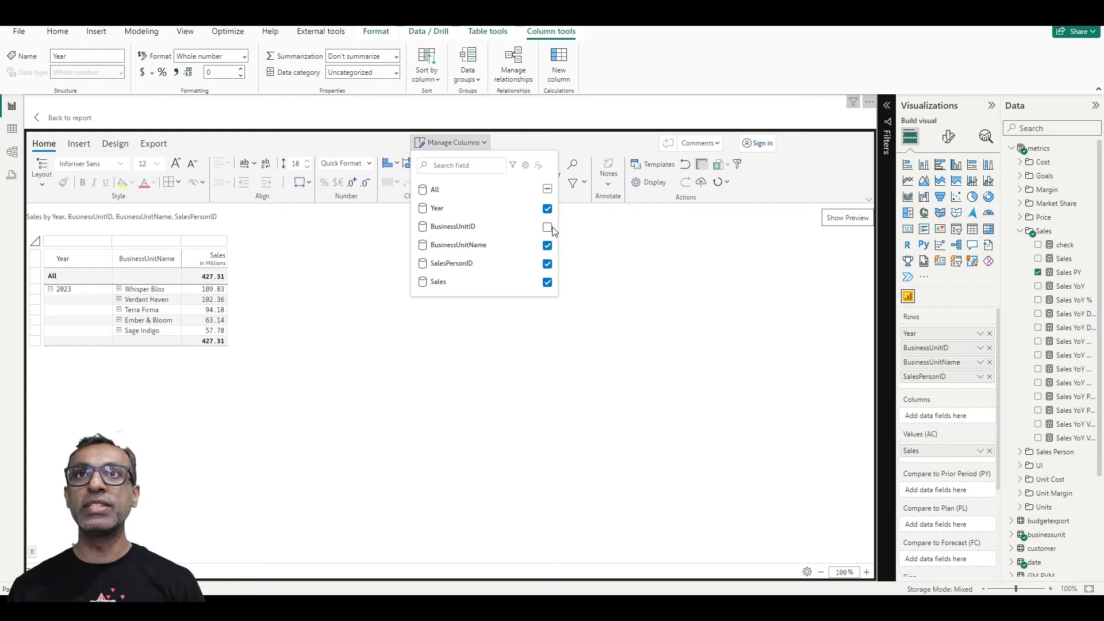
left_click(548, 209)
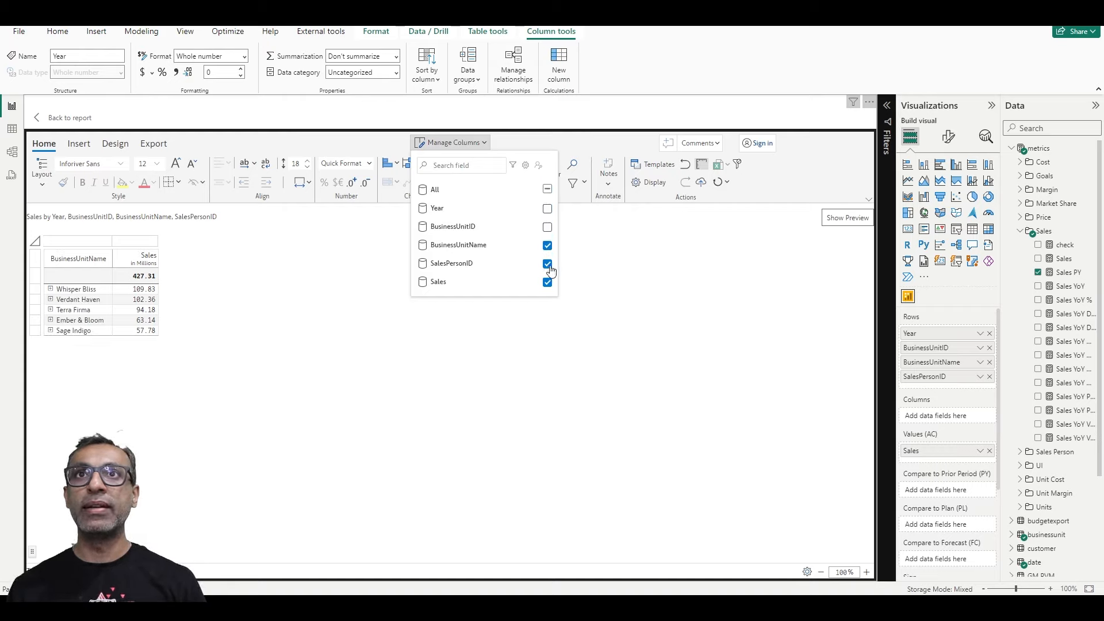
left_click(547, 264)
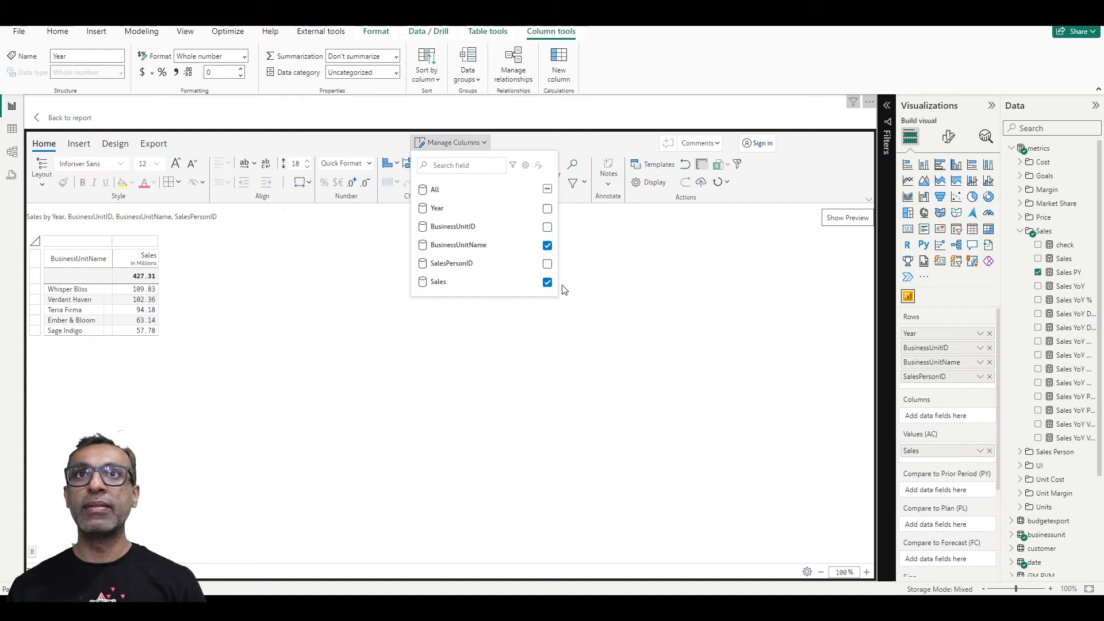
left_click(568, 331)
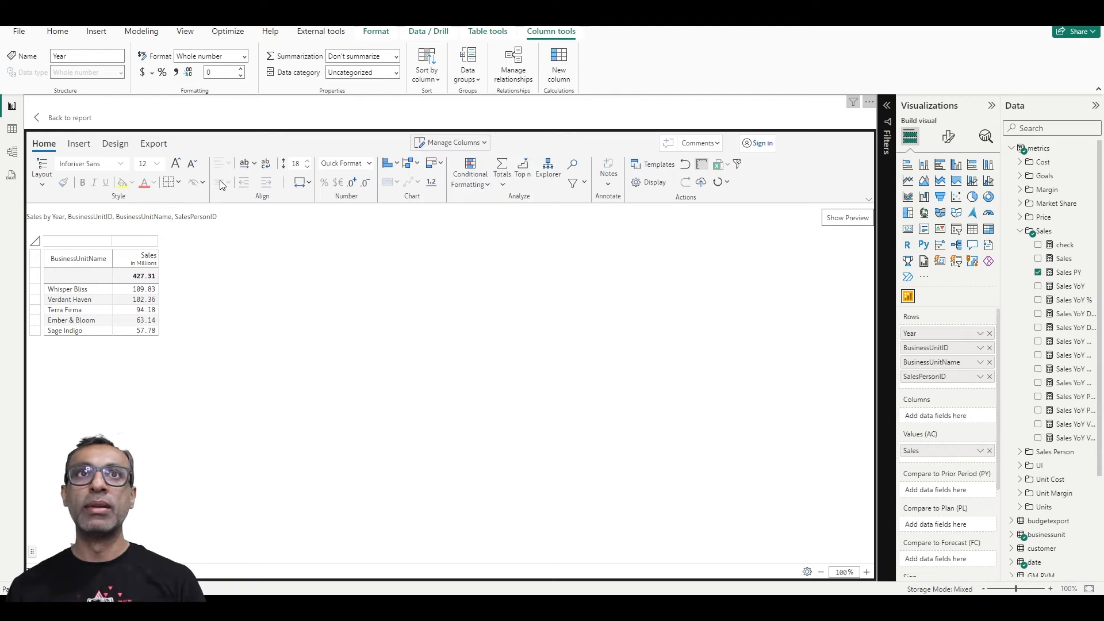
Insert a number data input column copied from the Sales series, signing in with the Office 365 account
left_click(78, 143)
left_click(263, 173)
mouse_move(287, 201)
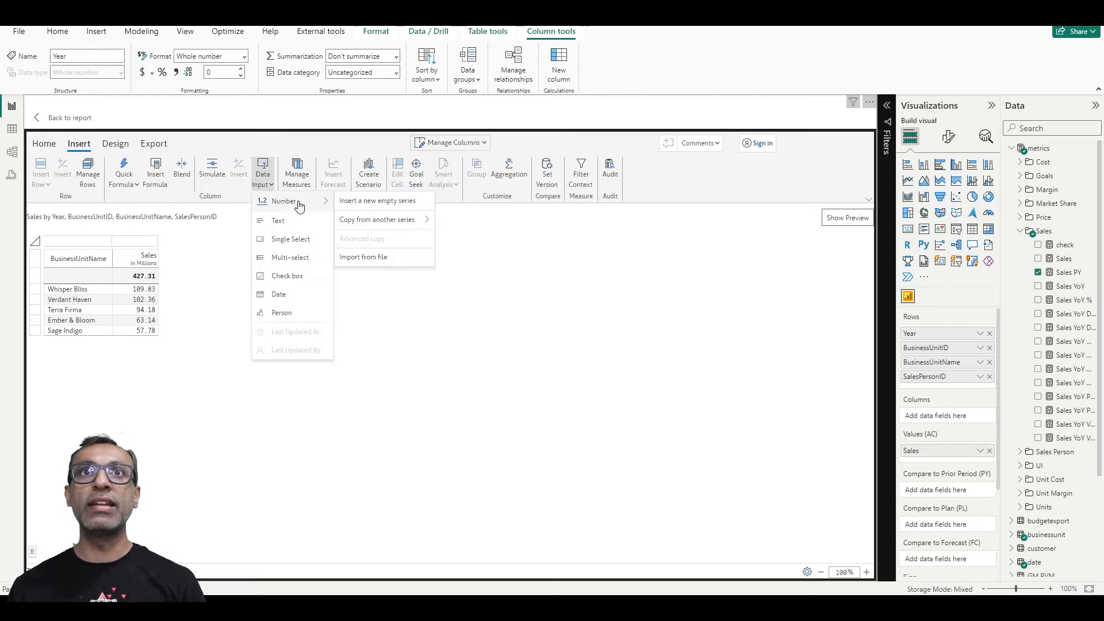
mouse_move(376, 225)
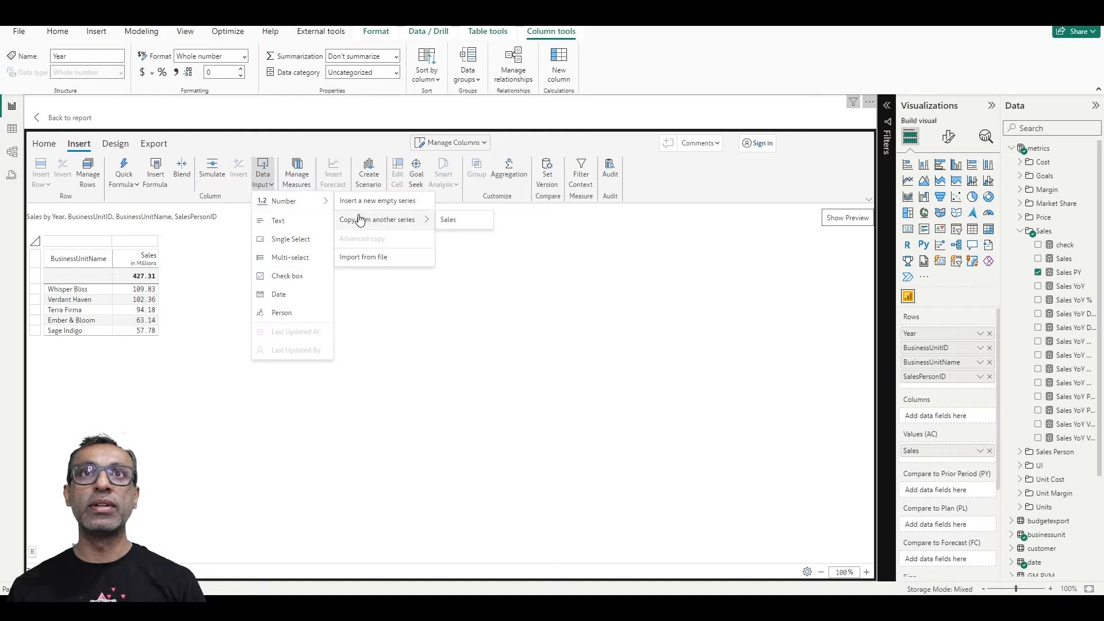
left_click(456, 222)
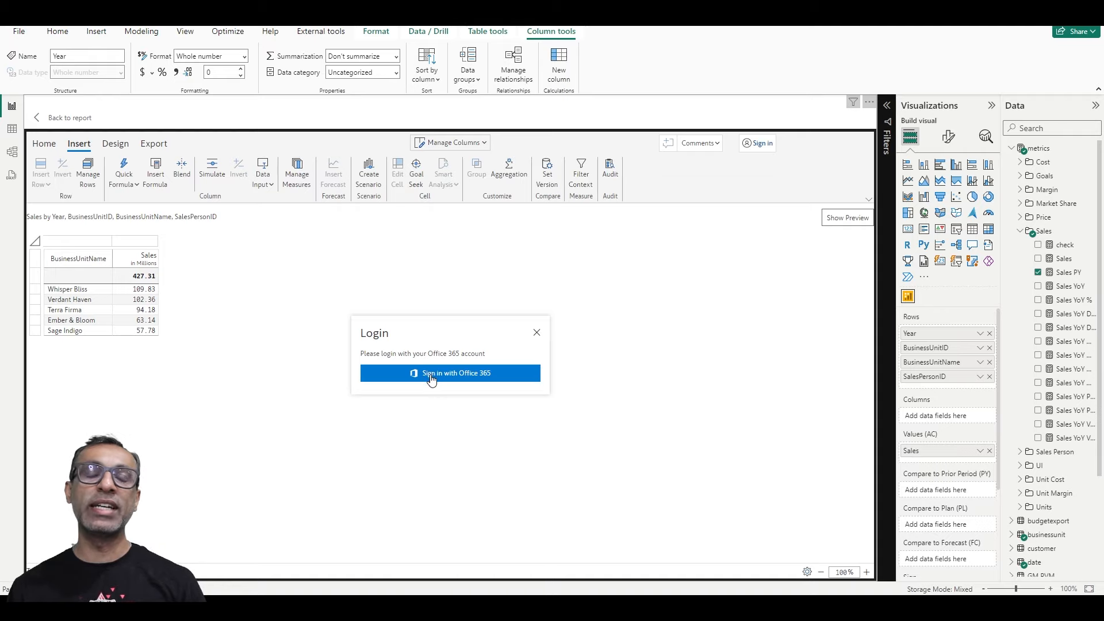
left_click(397, 377)
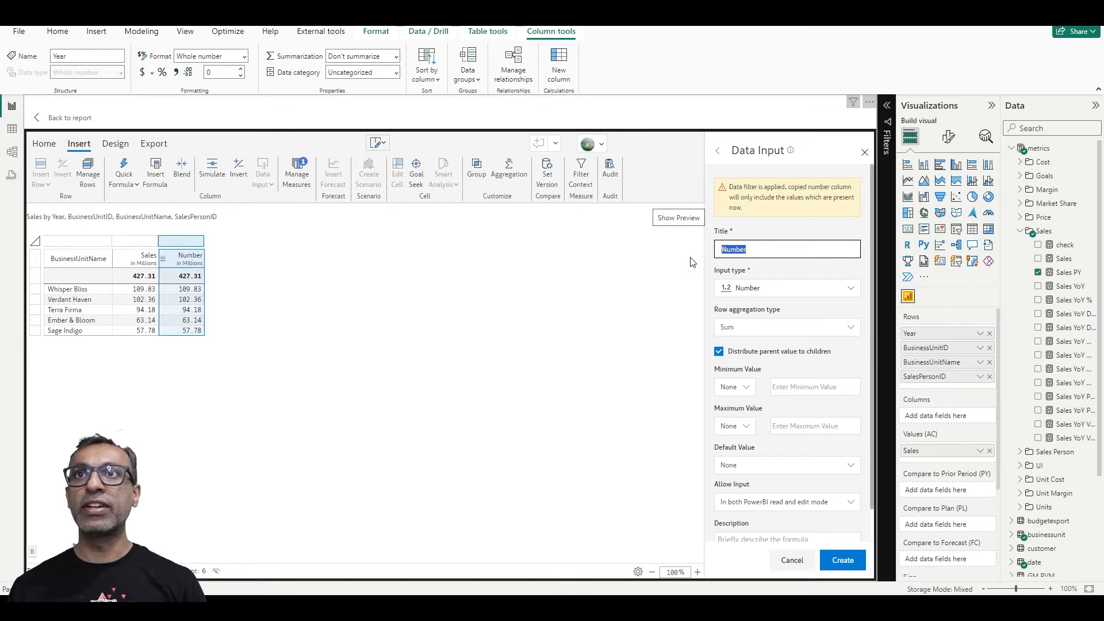
Title the new data input column SalesGoal and create it with the other options at their defaults
type("SalesGo")
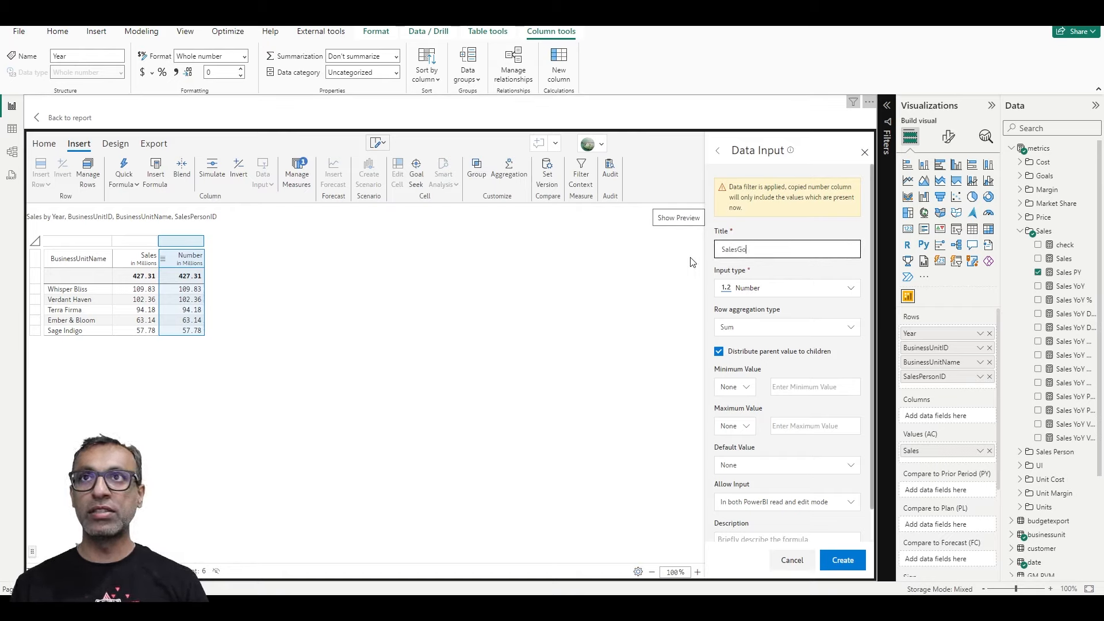
type("al")
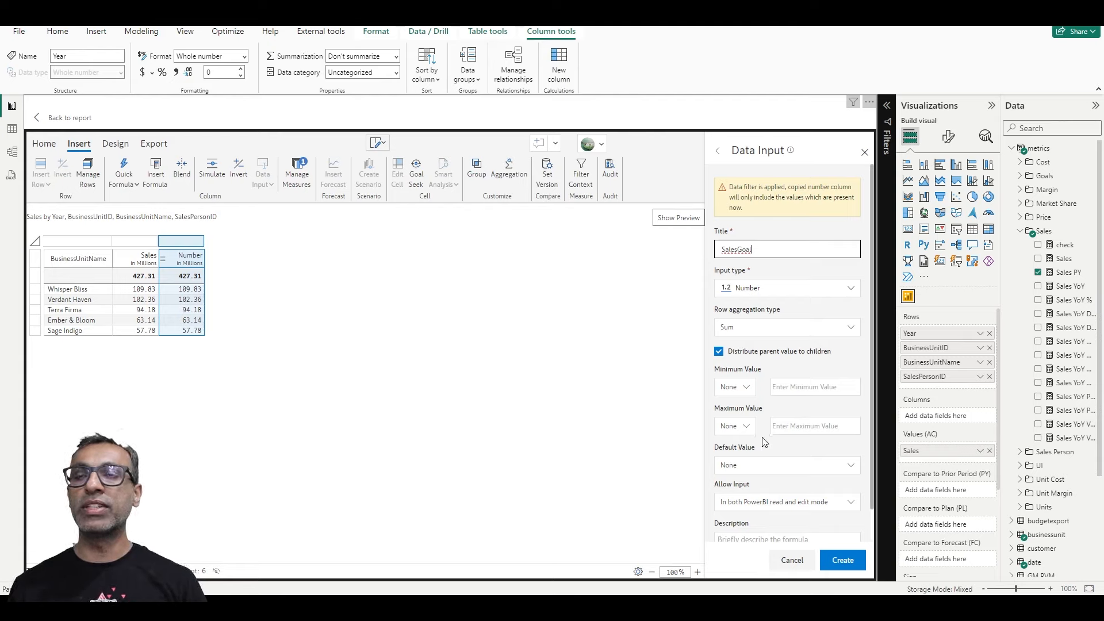
left_click(842, 559)
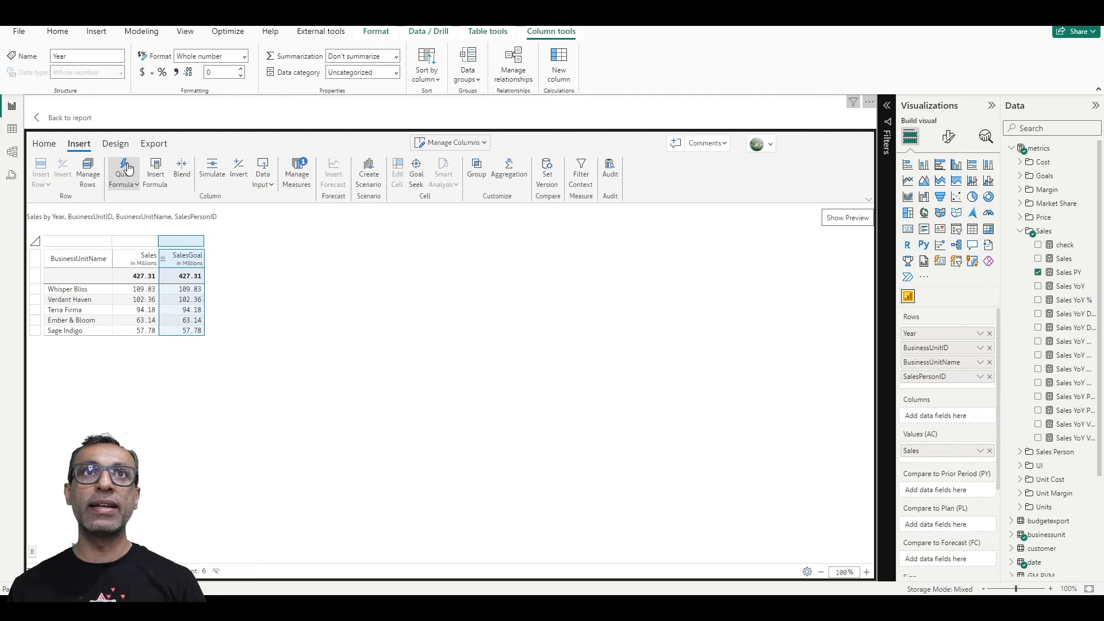
Start the writeback of the matrix and continue to configuring a writeback destination
left_click(153, 144)
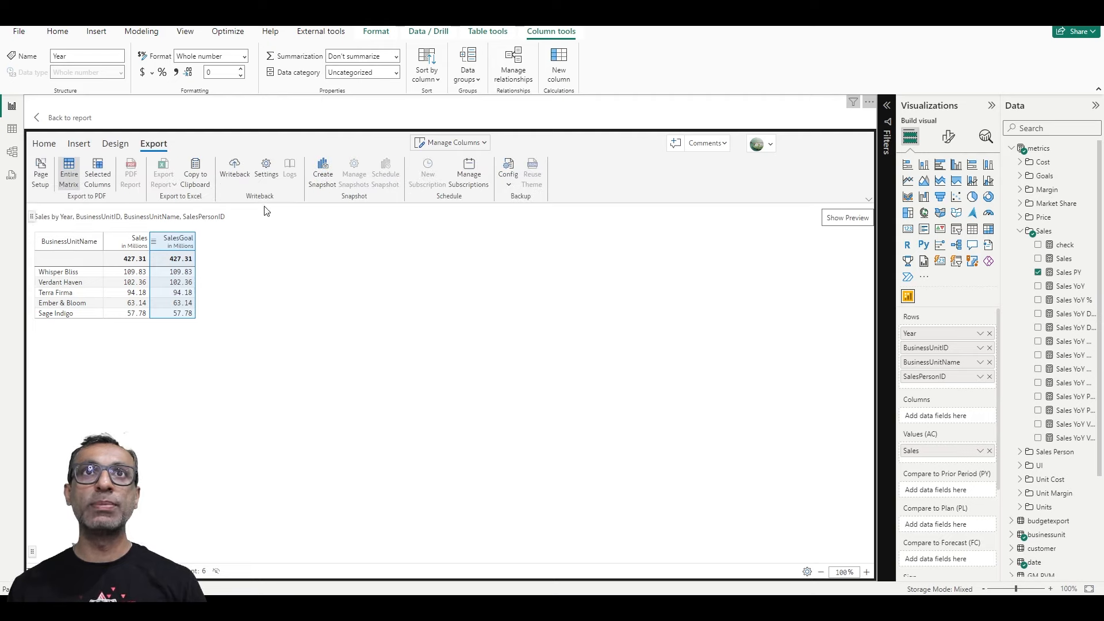
left_click(239, 168)
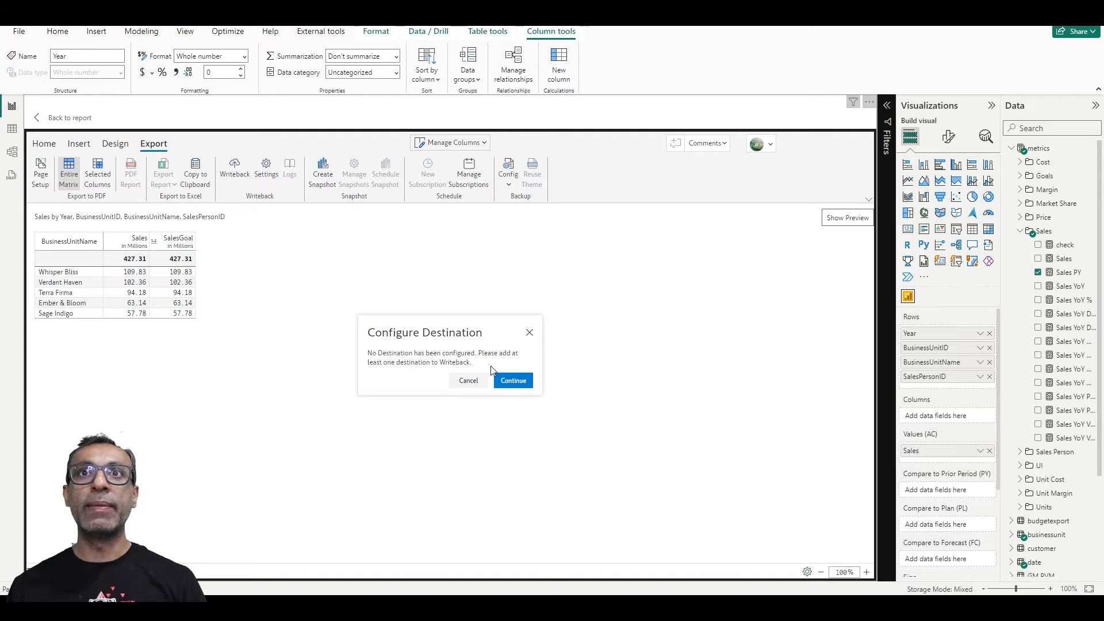
left_click(502, 383)
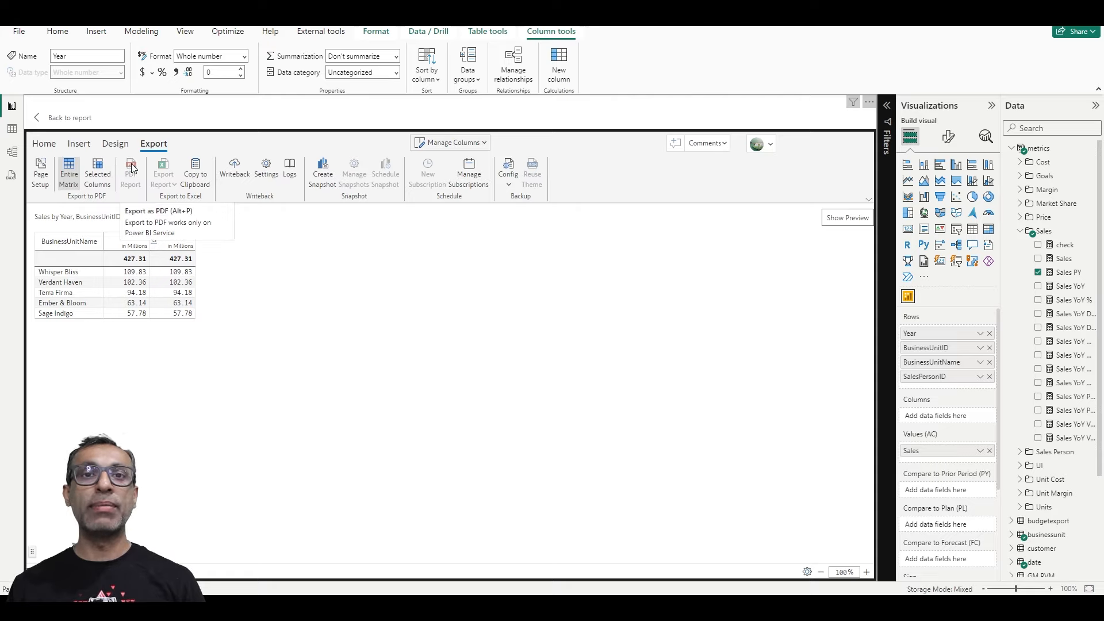
Examine the distribution, copy-with-trend and lock options for the Whisper Bliss SalesGoal cell, and close them without applying any
left_click(175, 276)
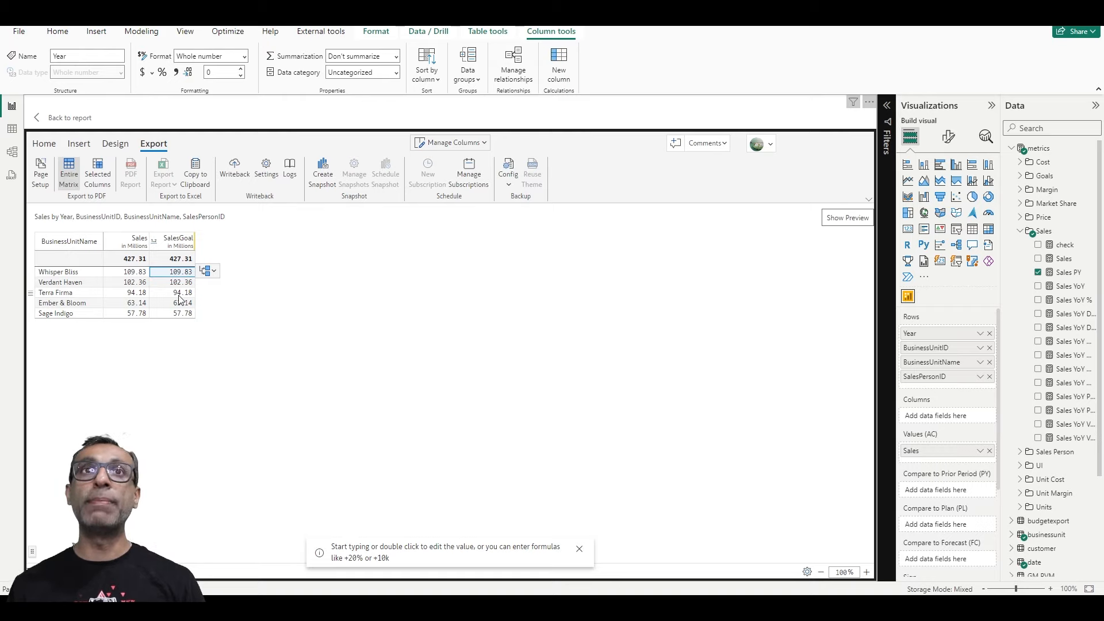
left_click(209, 271)
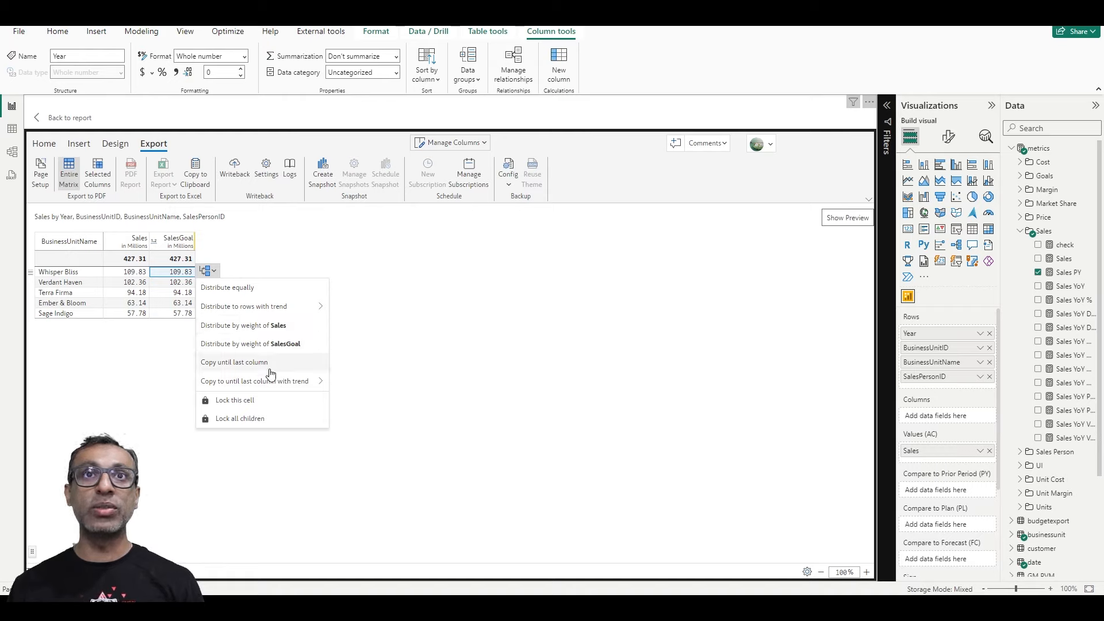
mouse_move(286, 384)
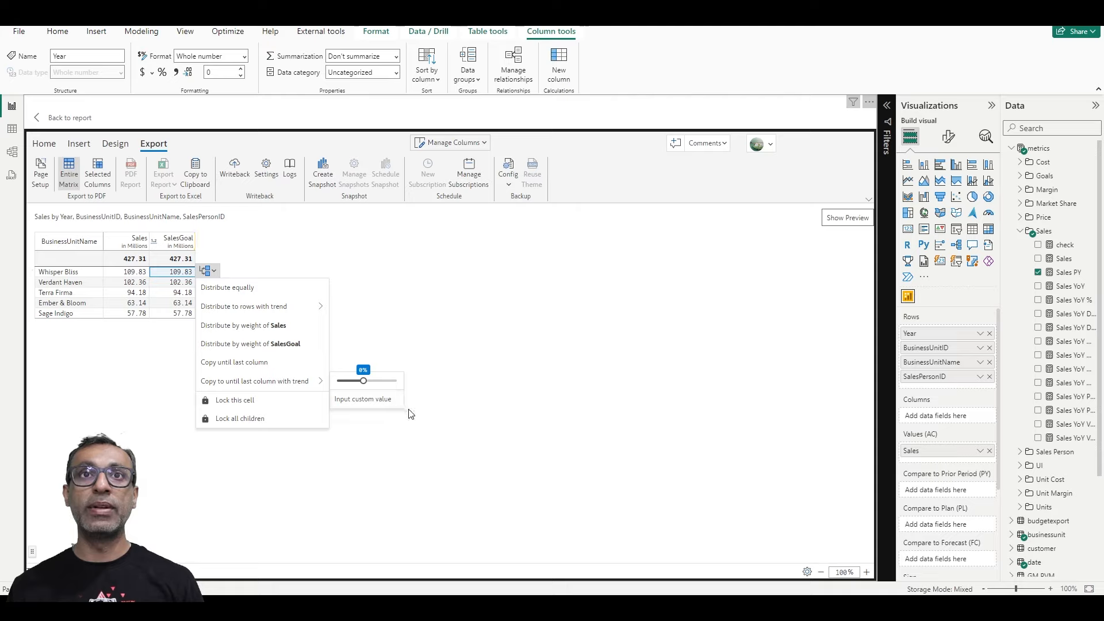
left_click(332, 506)
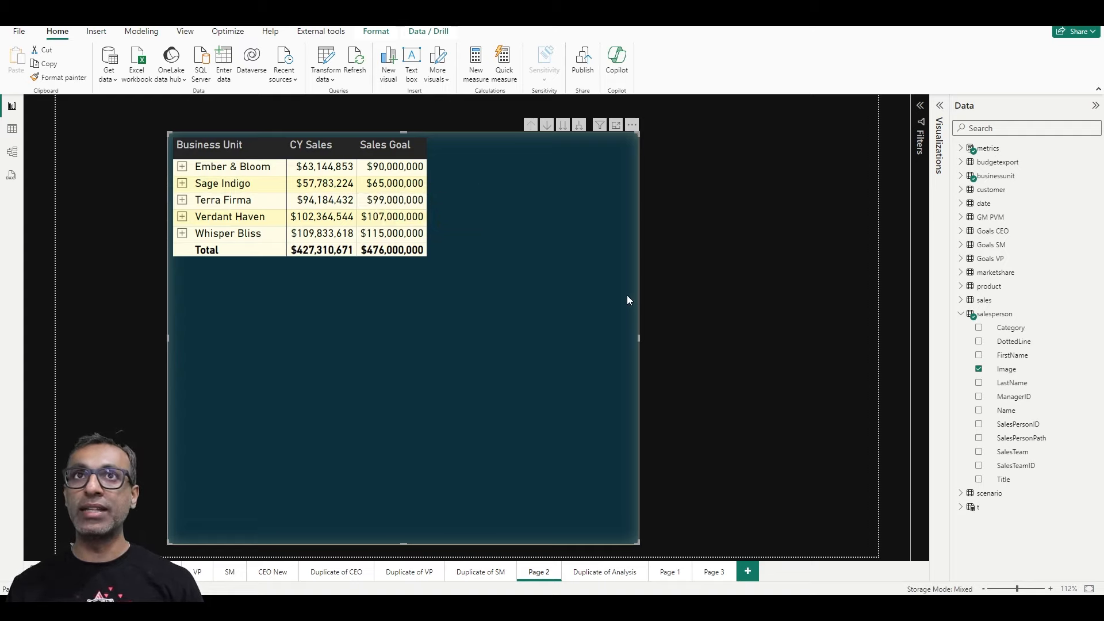
Expand Ember & Bloom in the Page 2 matrix, examine its salespeople's CY Sales and Sales Goal values, and collapse it
left_click(182, 167)
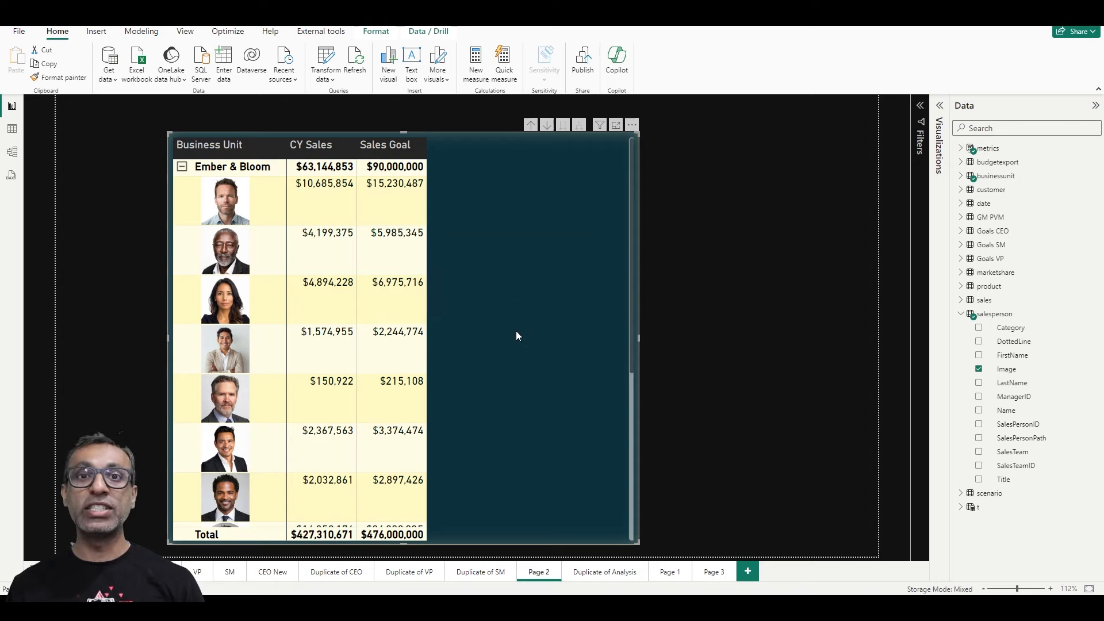
scroll(483, 334, "down", 5)
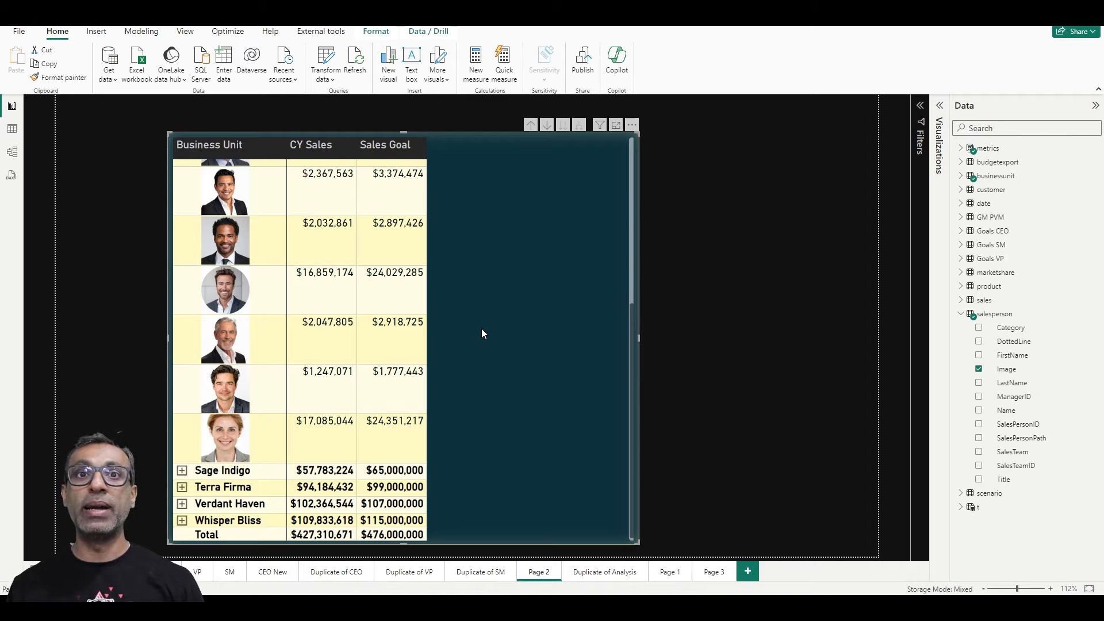
scroll(482, 333, "up", 5)
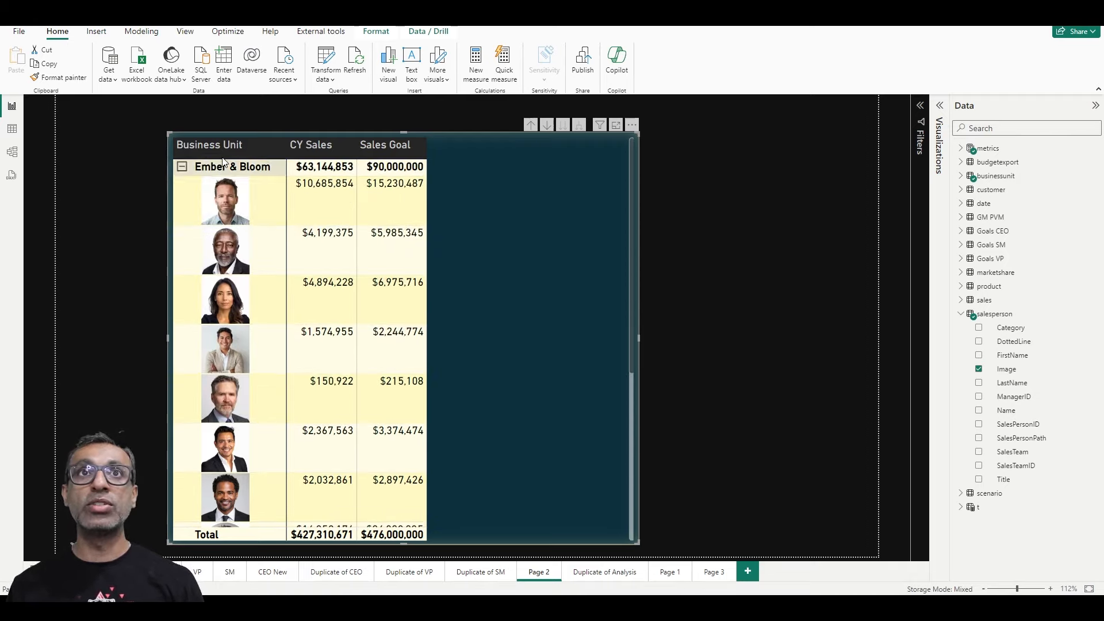
left_click(182, 166)
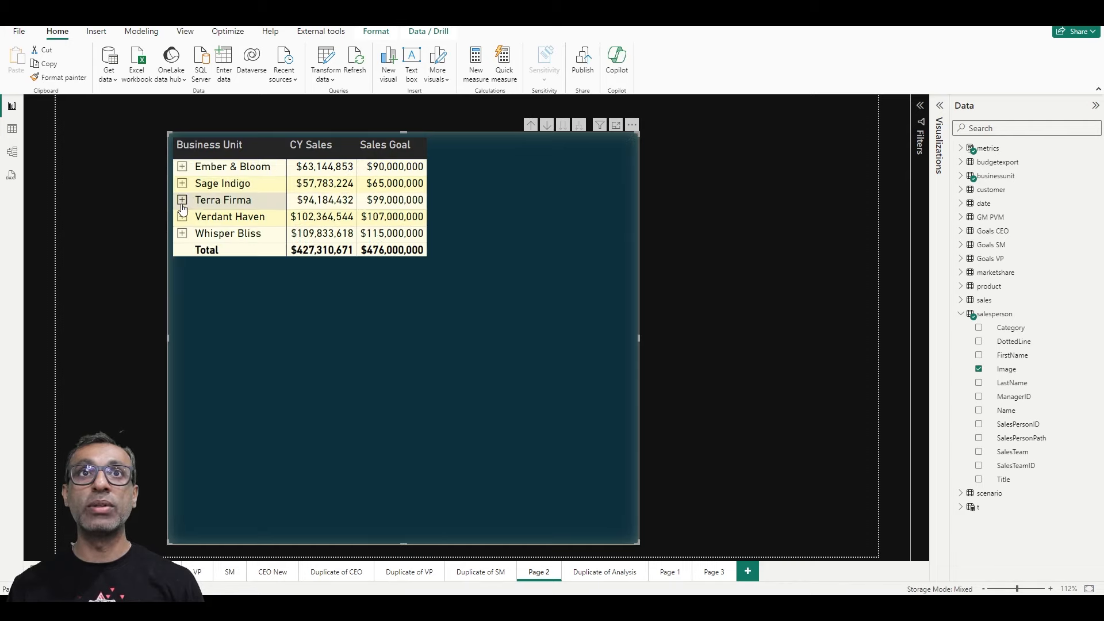
Expand Terra Firma in the matrix to examine the sales and goals of its salespeople
left_click(182, 202)
left_click(181, 202)
left_click(182, 201)
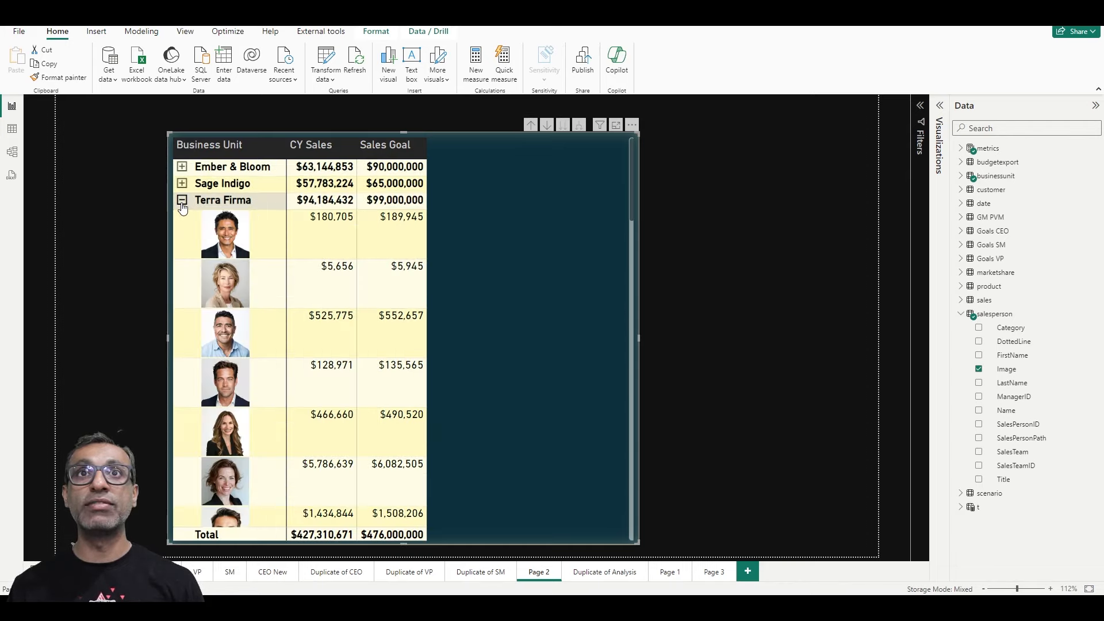